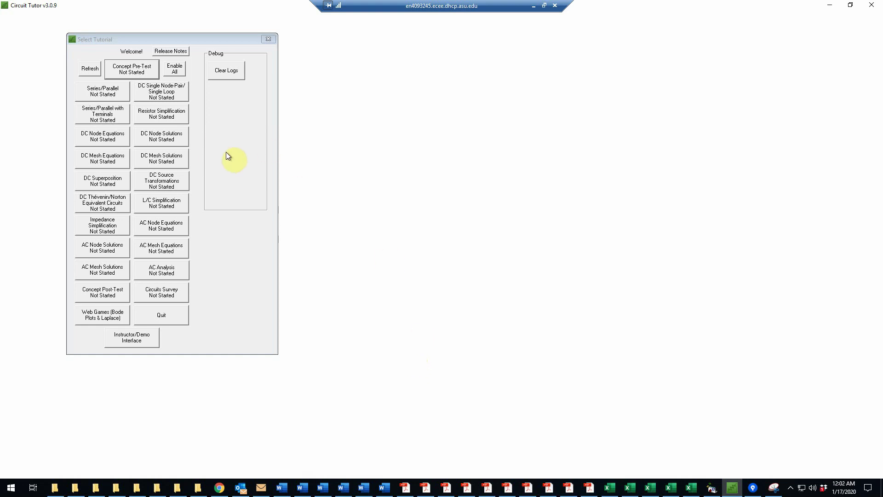
Open the DC Node Solutions tutorial and start a Medium-level problem
click(167, 138)
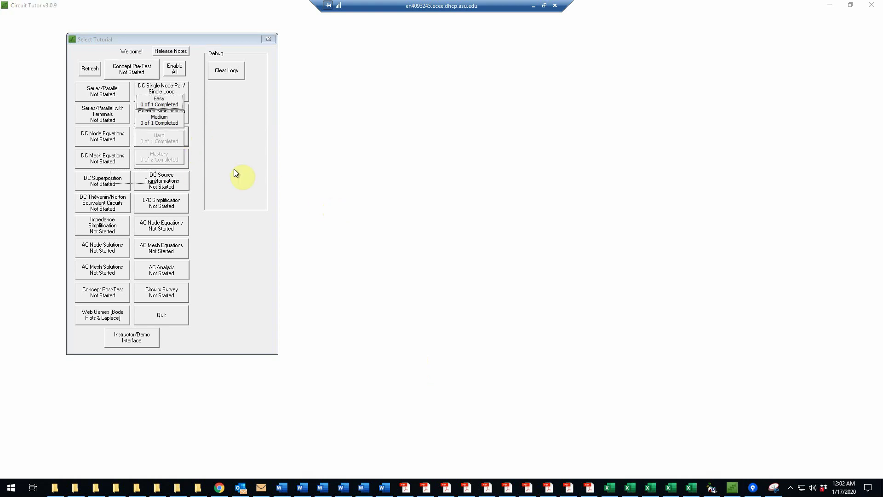
click(161, 120)
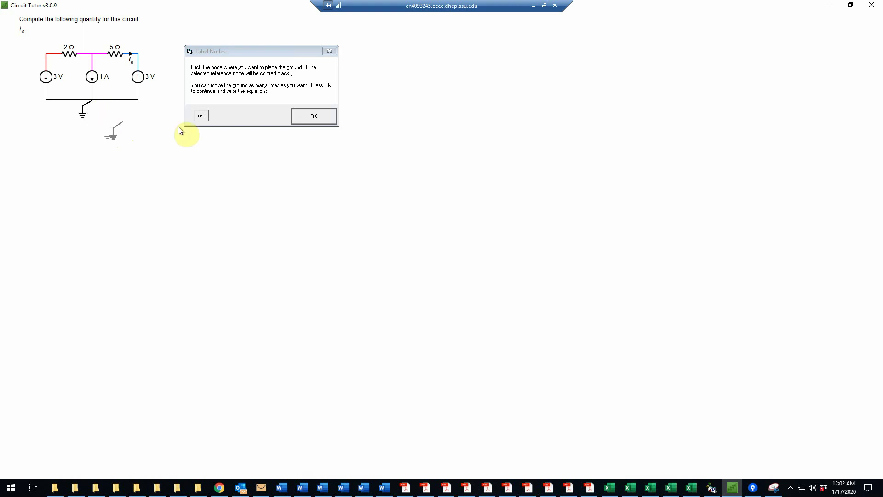
Accept the ground reference on the bottom node and continue past node labelling
click(313, 116)
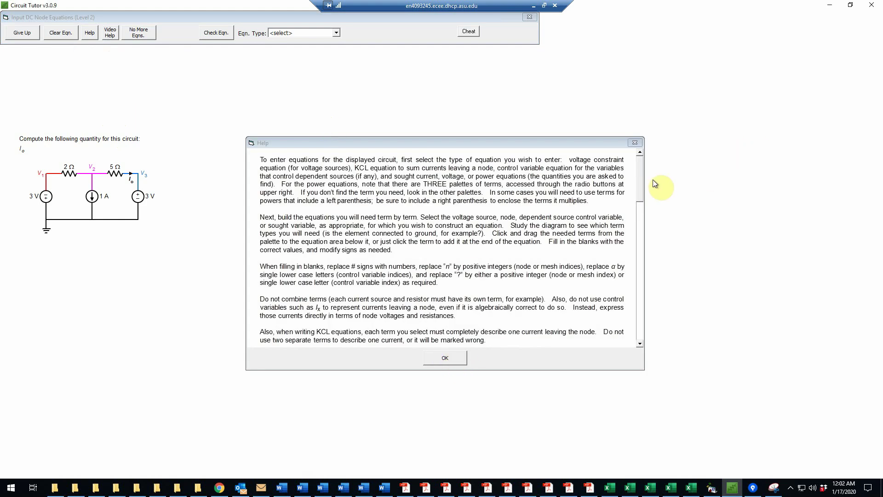
Scroll through the equation-writing help text and close it
drag(640, 187, 614, 332)
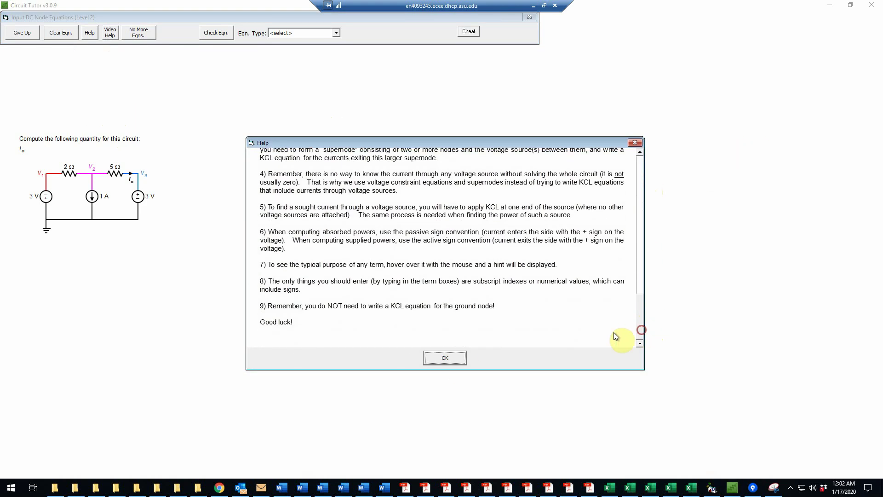
click(446, 358)
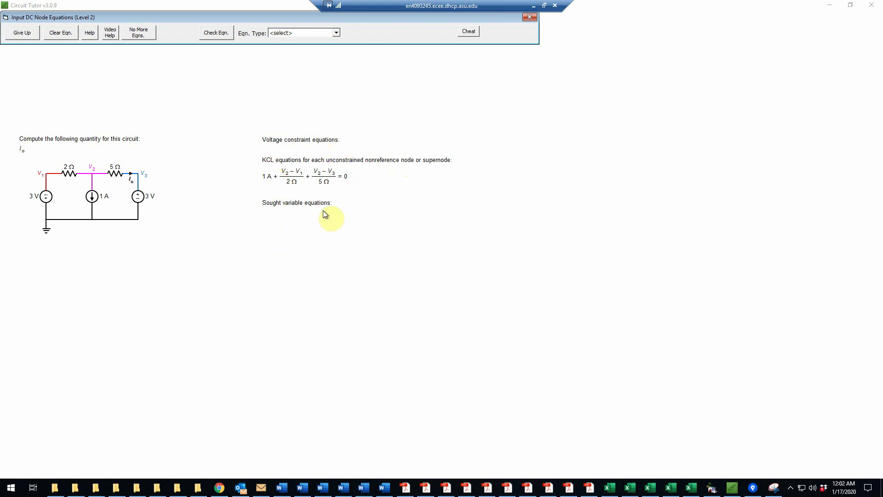
Enter and check the voltage constraint V1 = −3 V
click(335, 33)
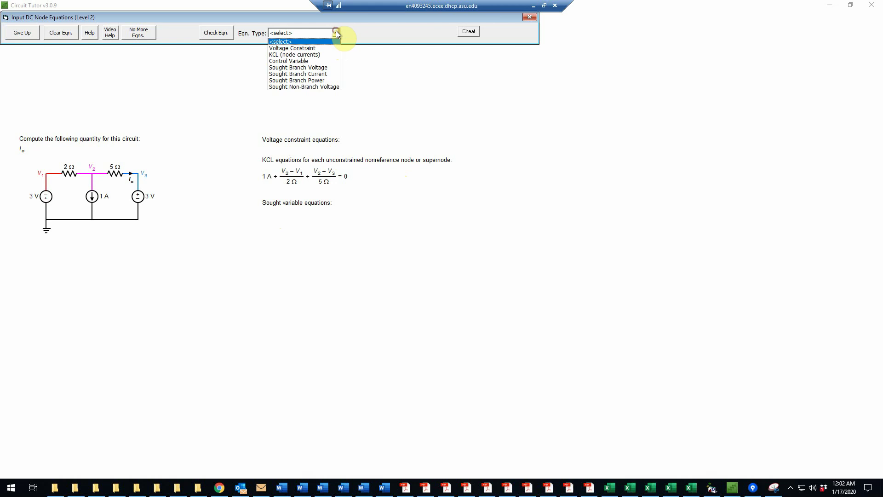
click(327, 48)
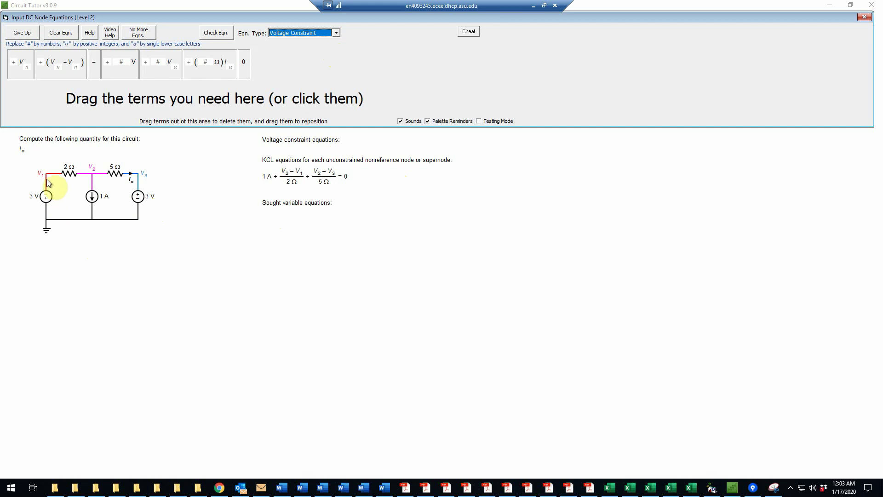
click(17, 75)
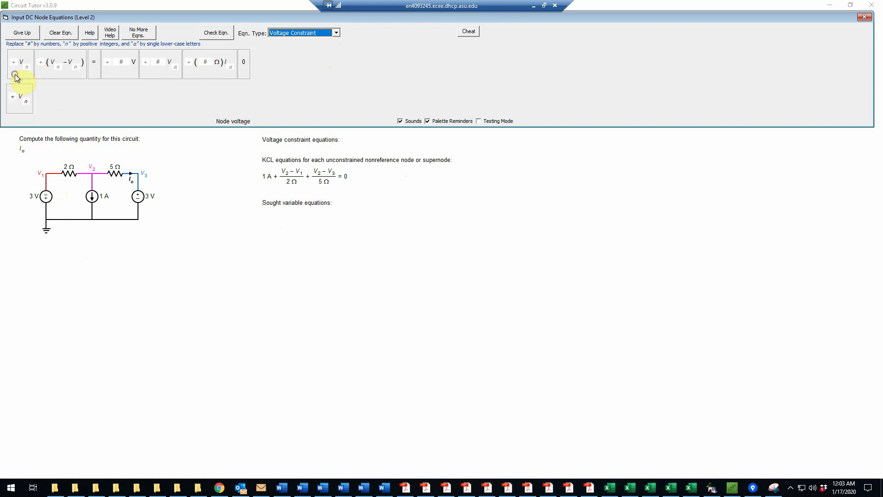
click(93, 76)
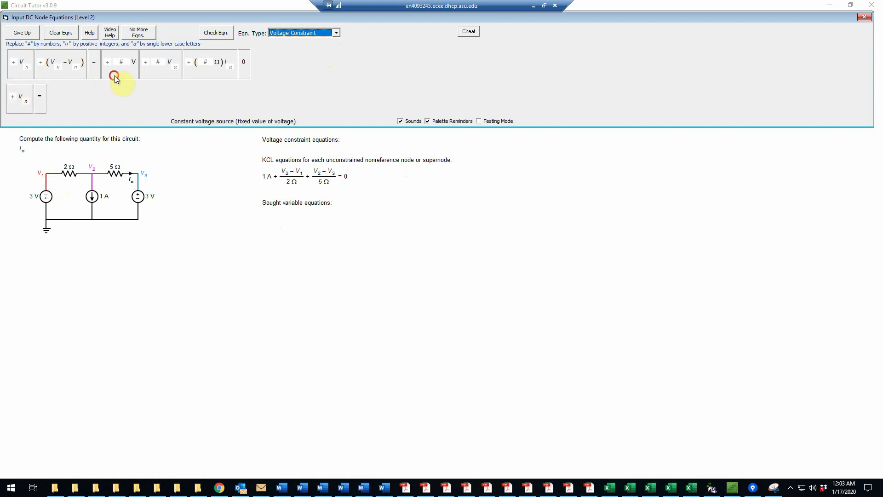
click(114, 76)
click(24, 102)
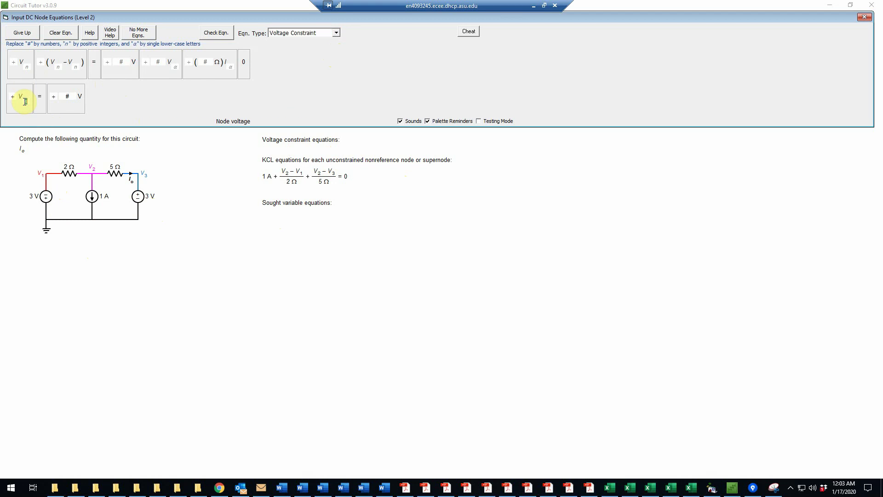
text(1)
key(Tab)
text(-)
key(Tab)
text(3)
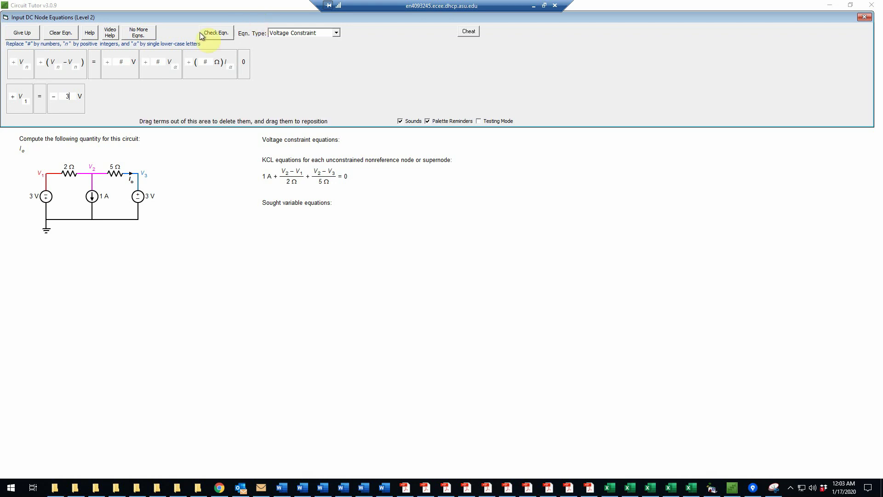
click(217, 34)
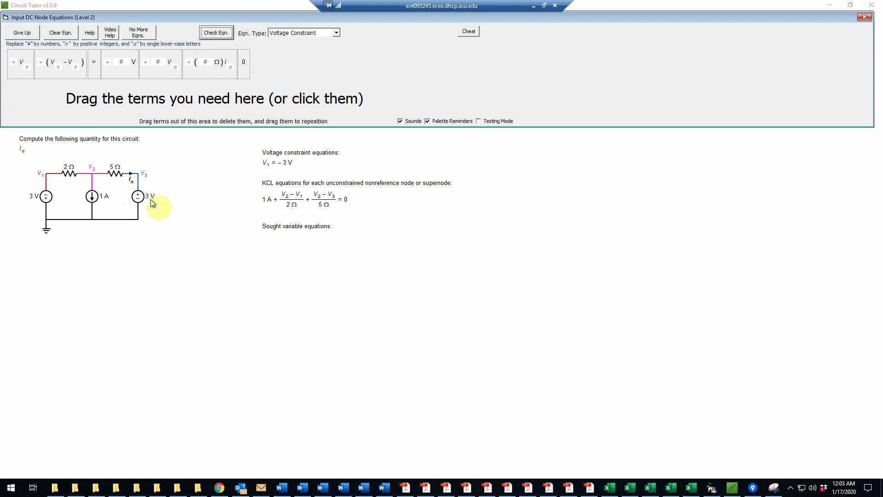
Enter and check the second voltage constraint V3 = 3 V
click(19, 75)
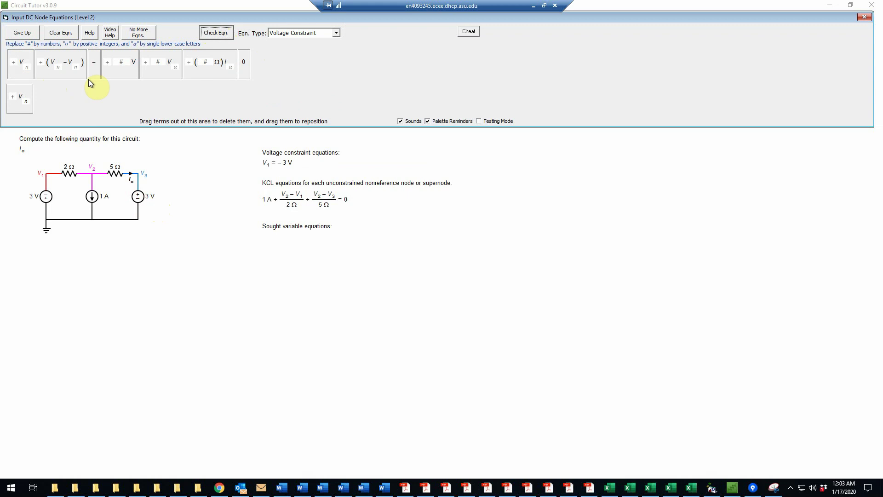
click(94, 75)
click(120, 75)
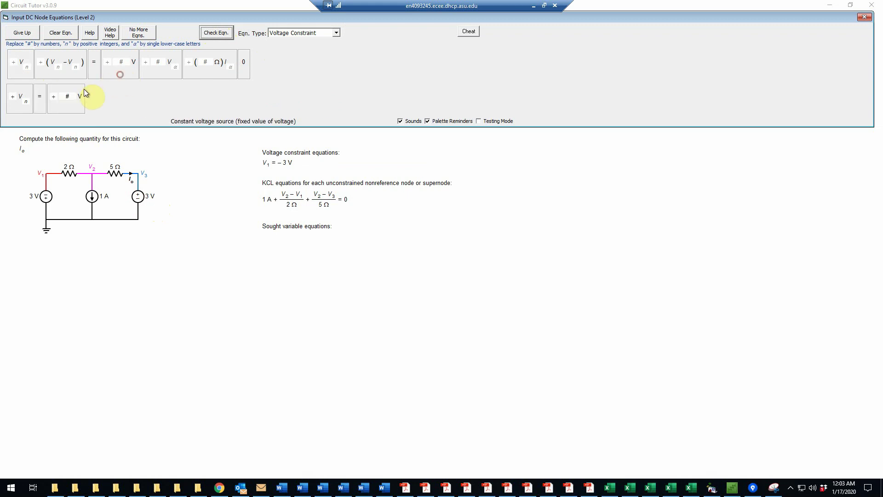
click(26, 101)
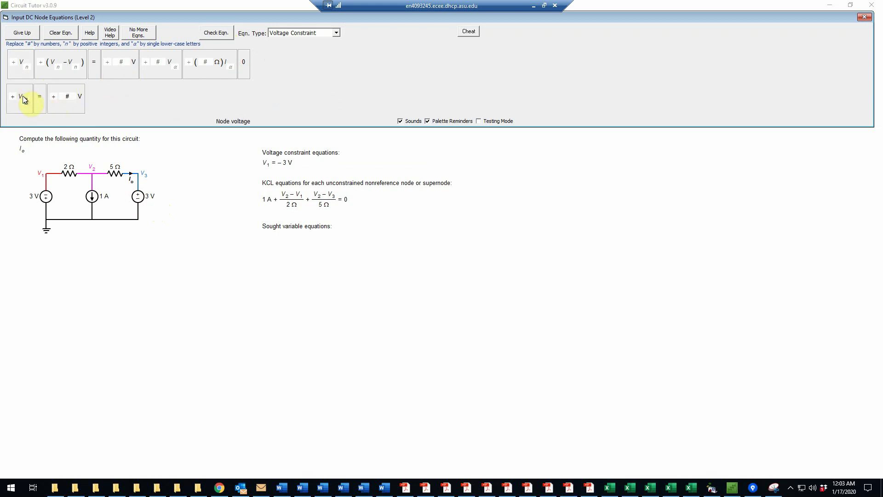
text(3)
click(67, 96)
text(3)
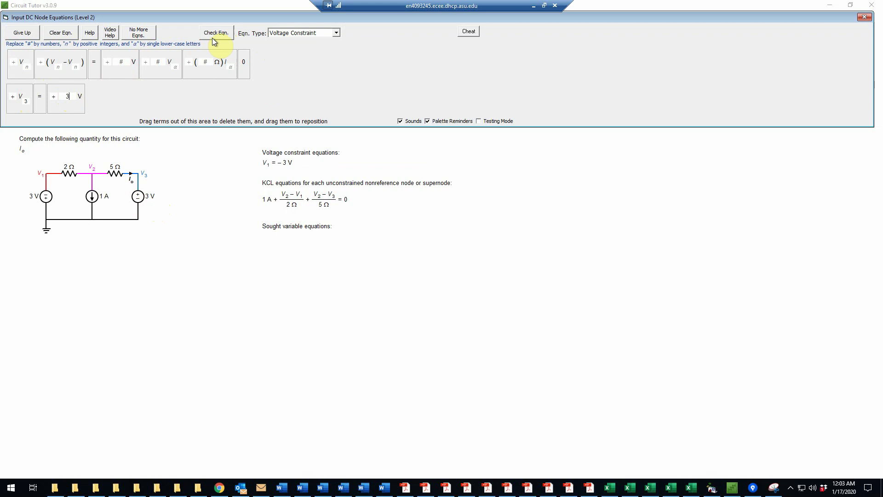
click(220, 34)
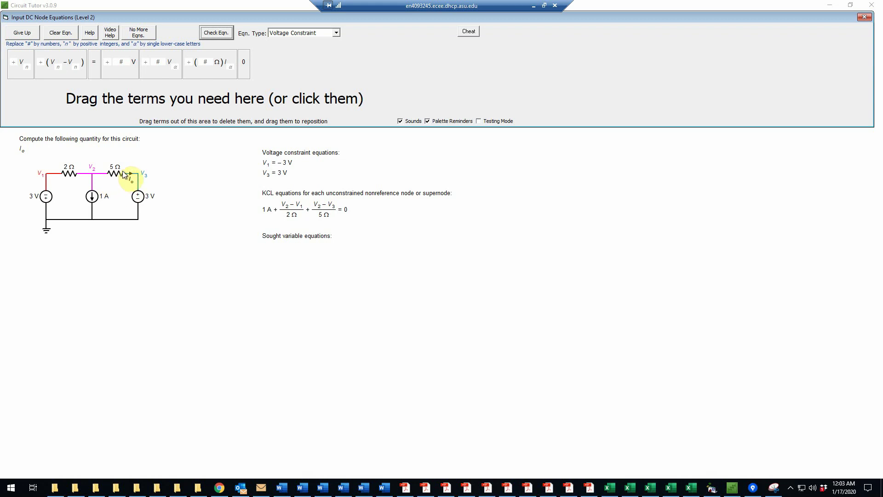
Build and check the sought branch current equation Io = (V2 − V3)/5 Ω
click(336, 33)
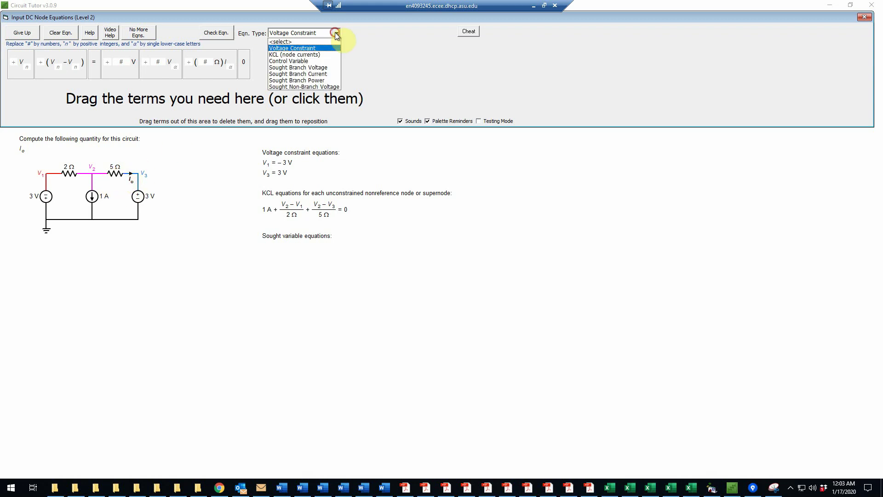
click(321, 75)
click(13, 75)
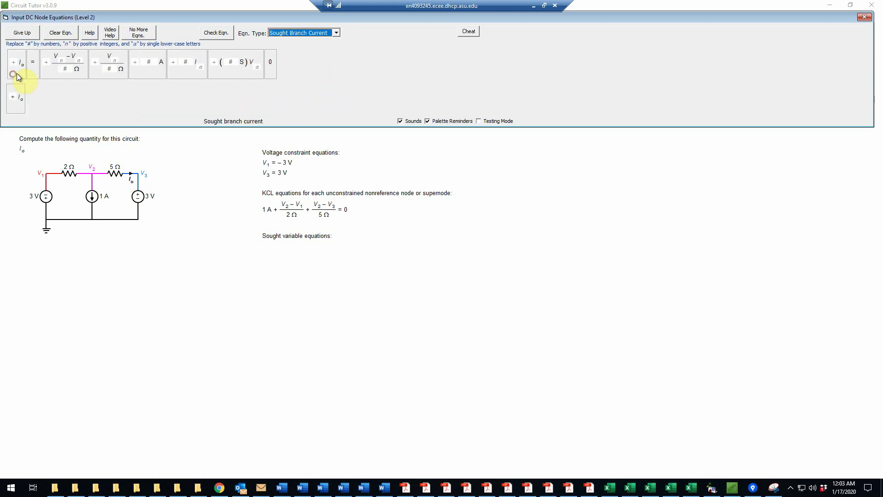
click(32, 72)
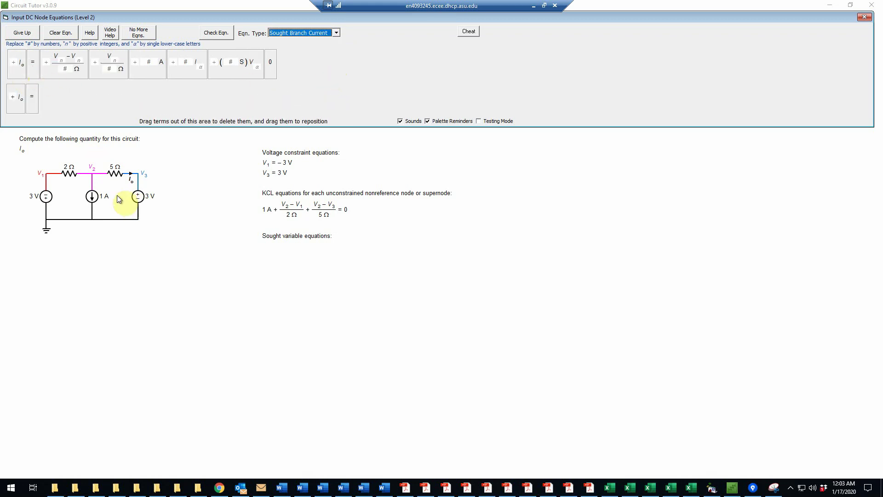
click(70, 77)
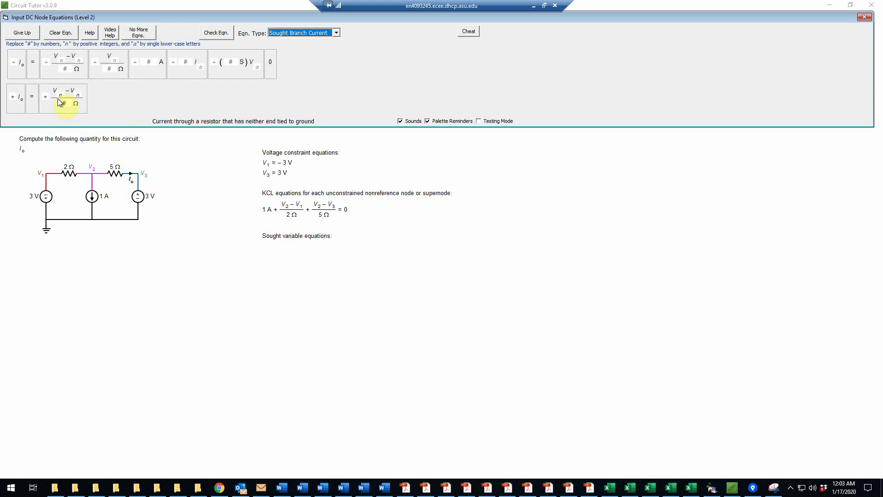
click(60, 95)
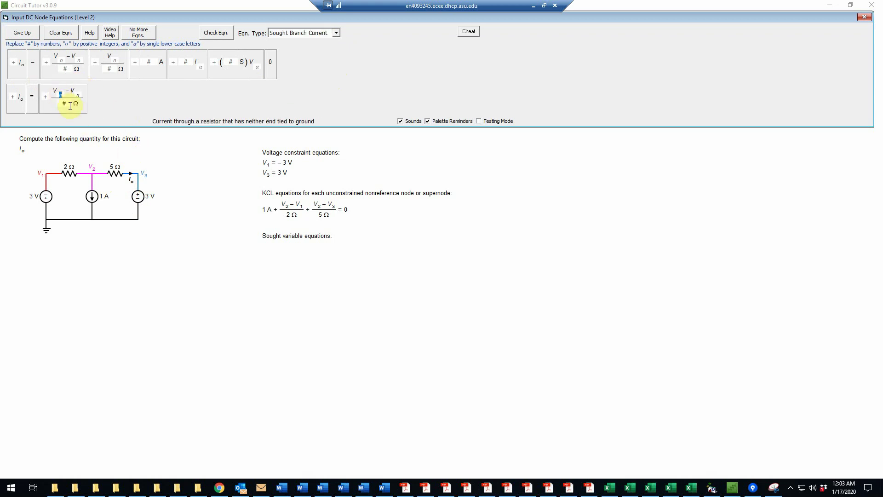
text(2)
key(Tab)
text(3)
key(Tab)
text(5)
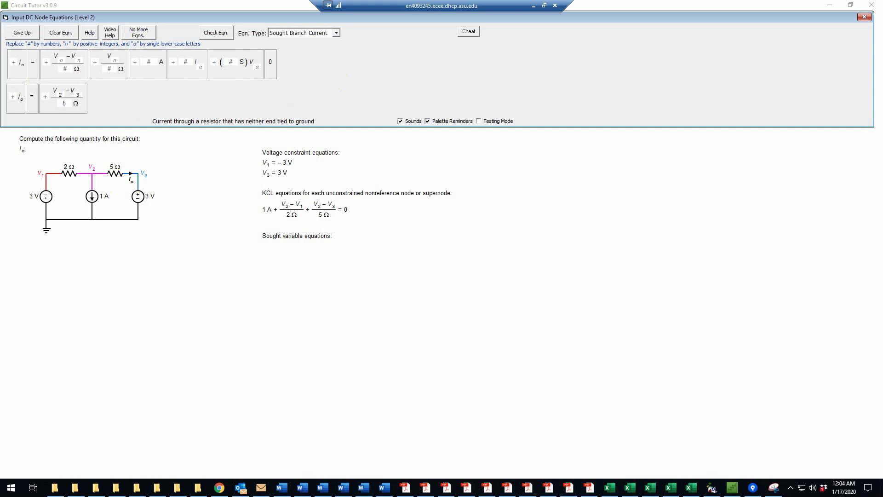
click(216, 33)
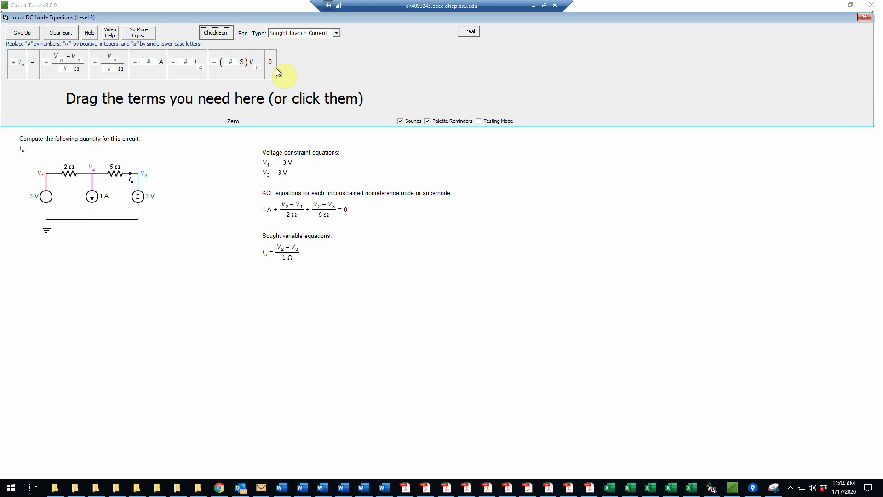
Declare equation entry finished to reach the coefficient-combining instructions
click(140, 33)
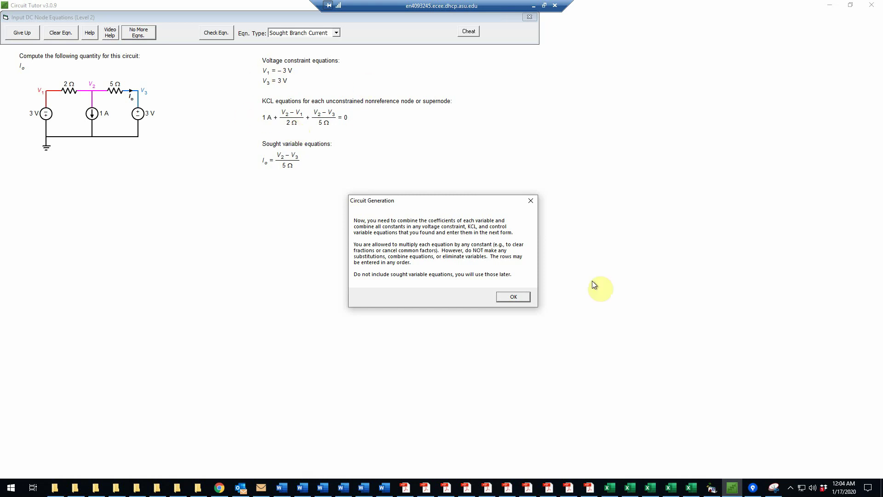
Fill the first two simplified equations as 1·V1 = −3 and 1·V3 = 3
click(513, 297)
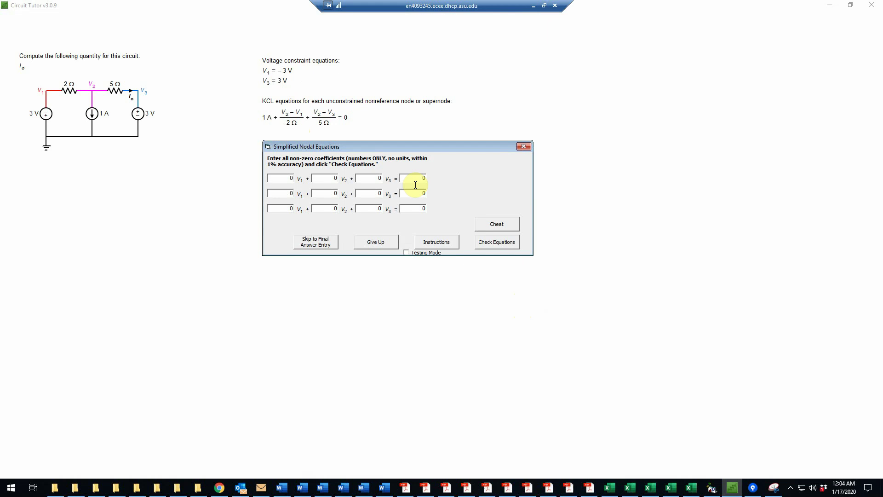
drag(403, 151, 387, 141)
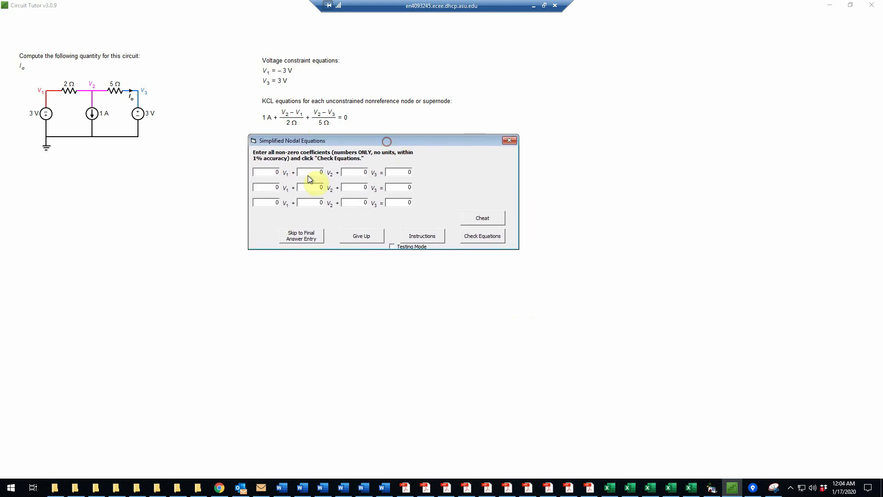
double_click(275, 172)
text(1)
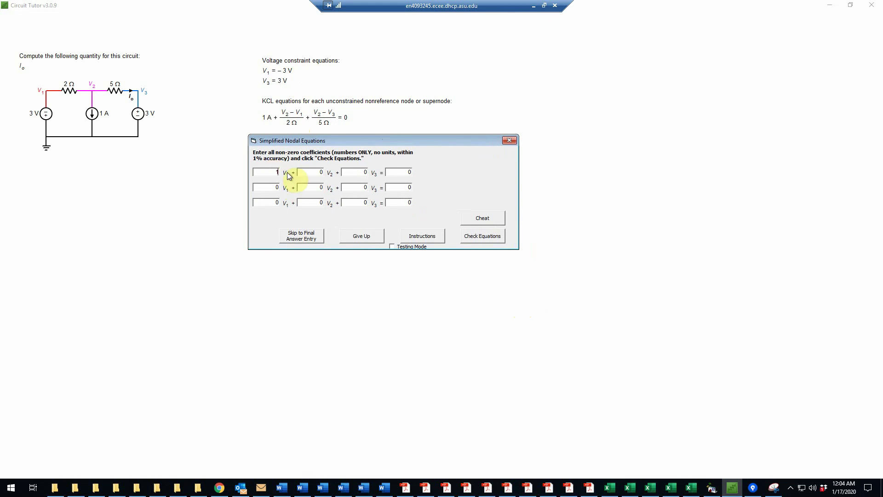
double_click(409, 172)
text(-3)
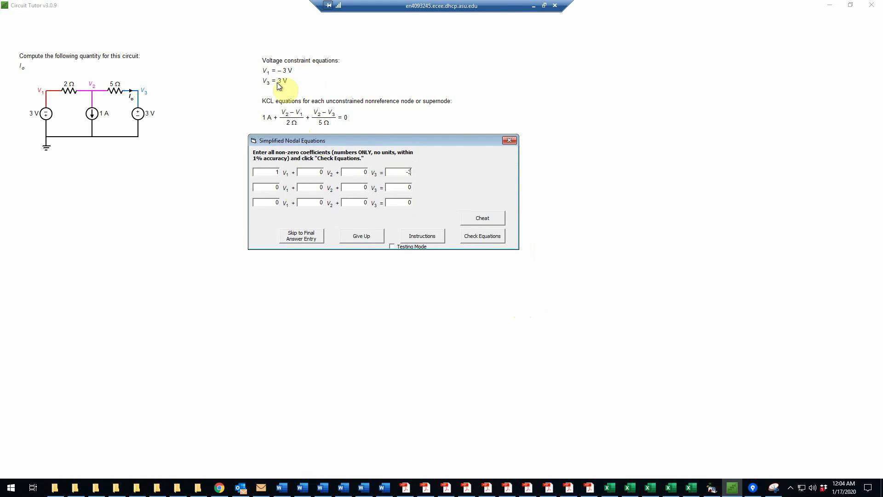
double_click(366, 187)
text(1)
double_click(408, 187)
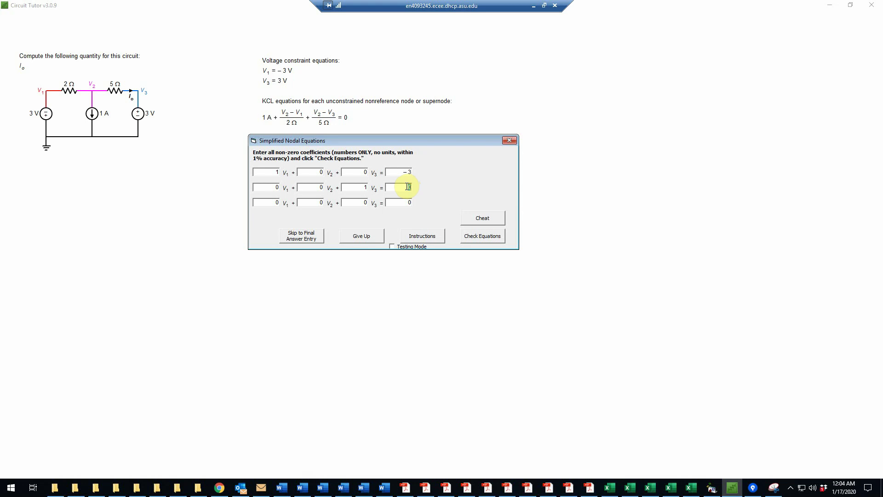
text(3)
Complete row three as −0.5 V1 + 0.7 V2 − 0.2 V3 = −1 and check all coefficients
double_click(275, 201)
text(-)
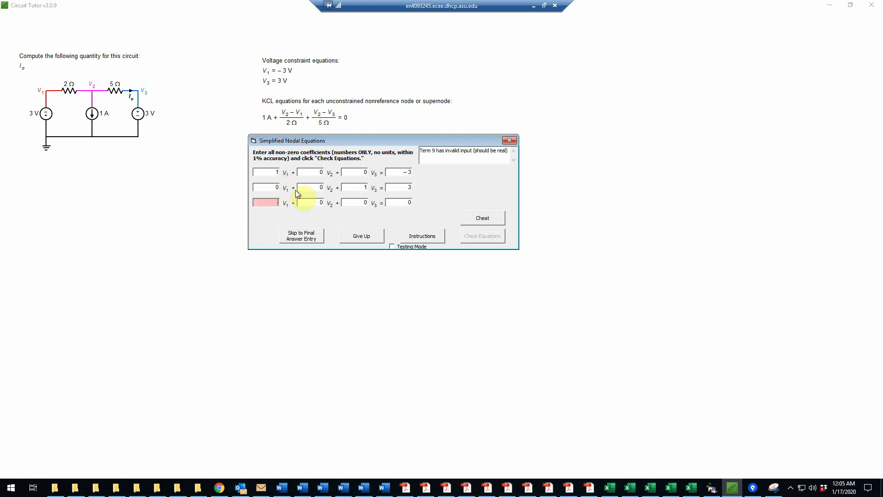
text(0.5)
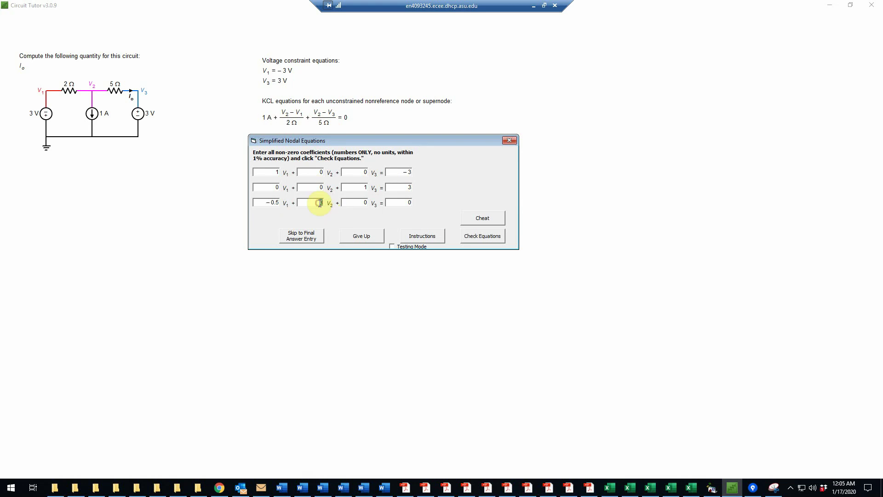
text(0)
text(-)
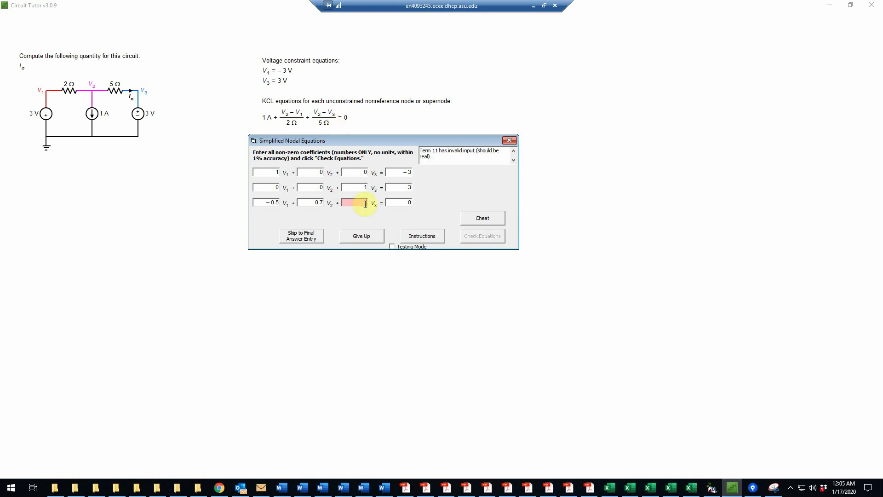
text(0.2)
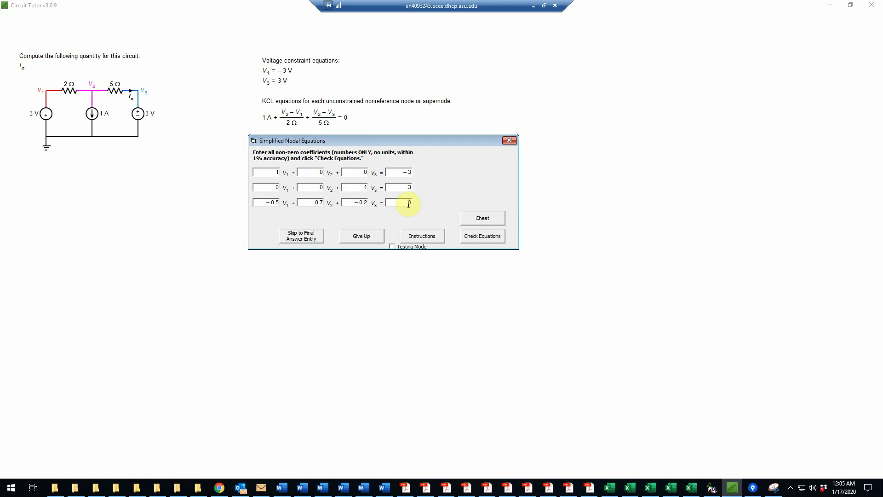
text(-1)
click(482, 236)
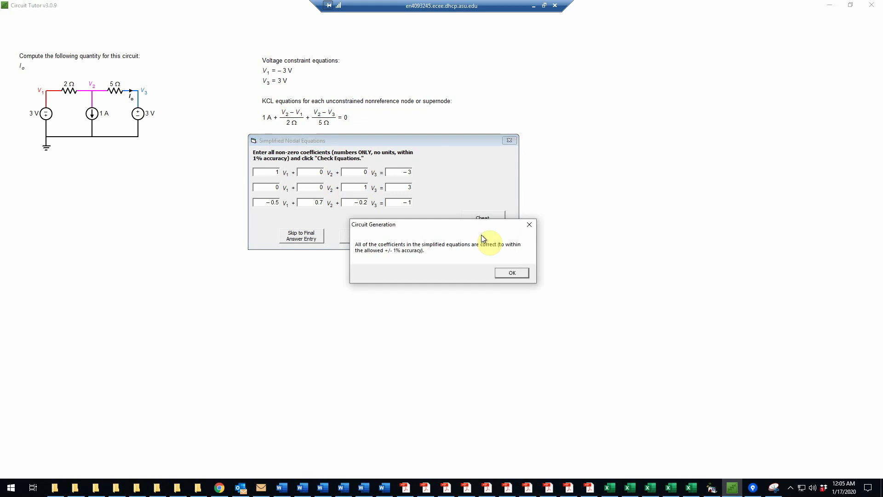
Copy the simplified equations into the nodal matrix equation and have it checked correct
click(506, 271)
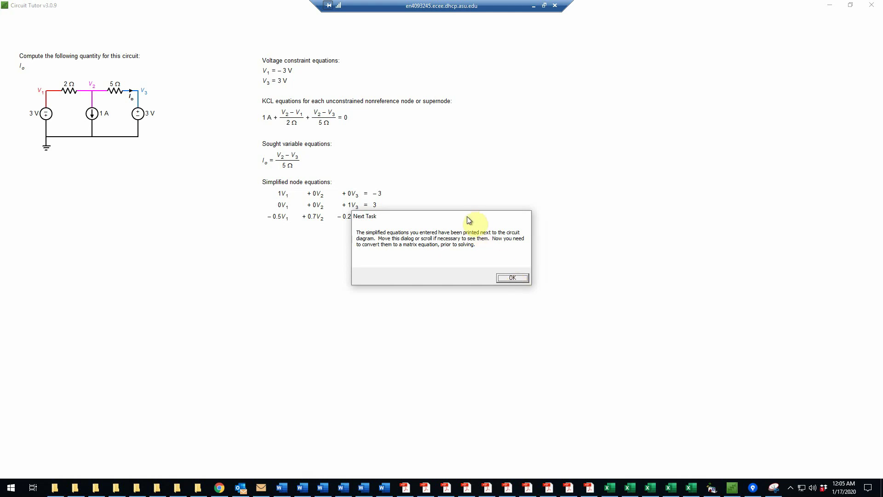
drag(465, 217, 444, 263)
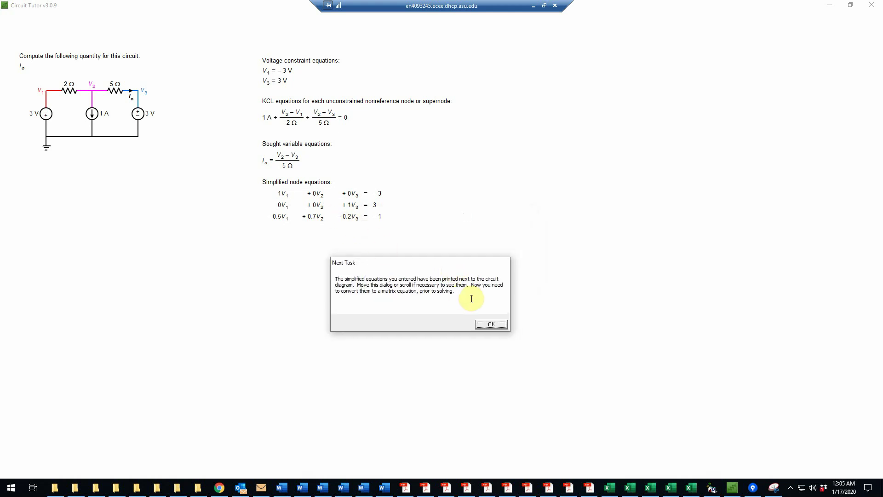
click(491, 325)
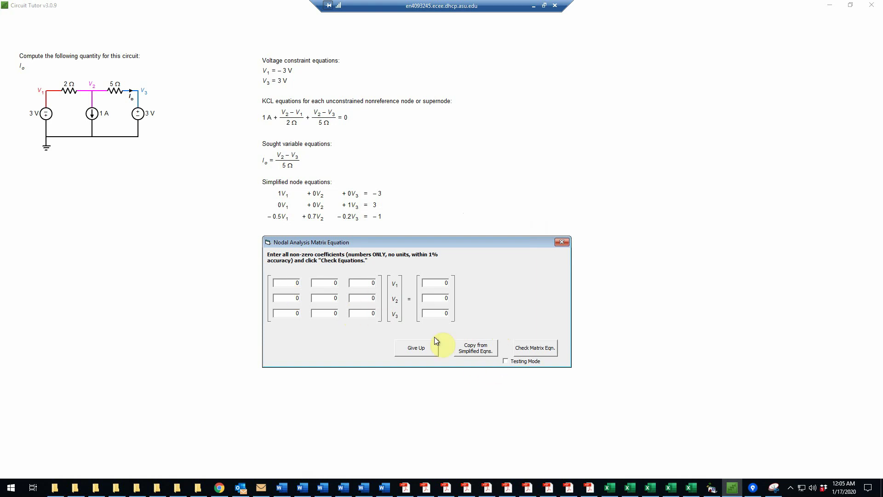
click(479, 351)
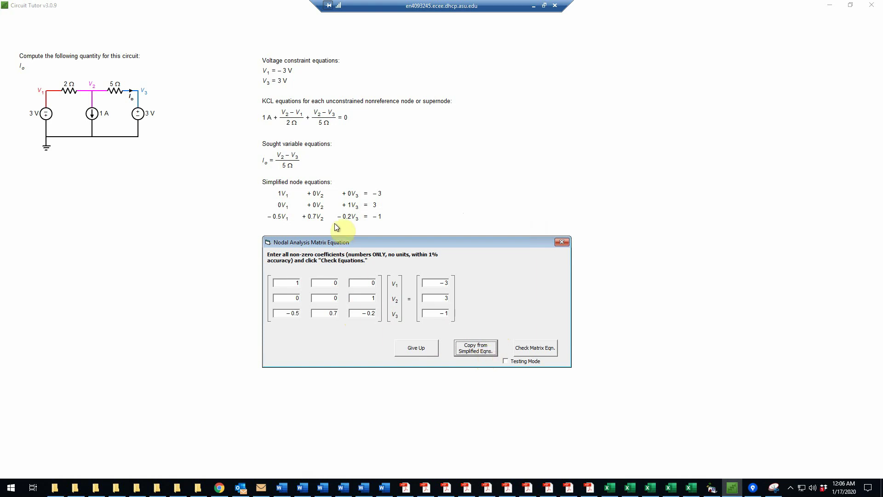
click(546, 352)
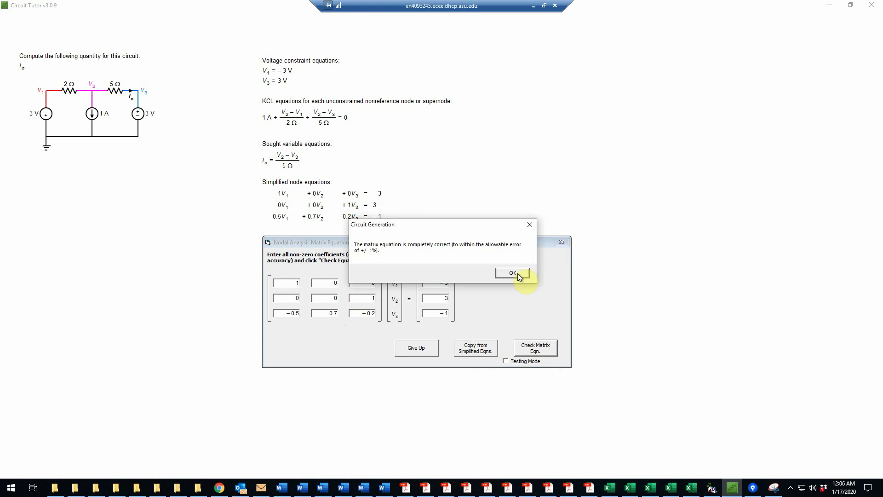
click(517, 273)
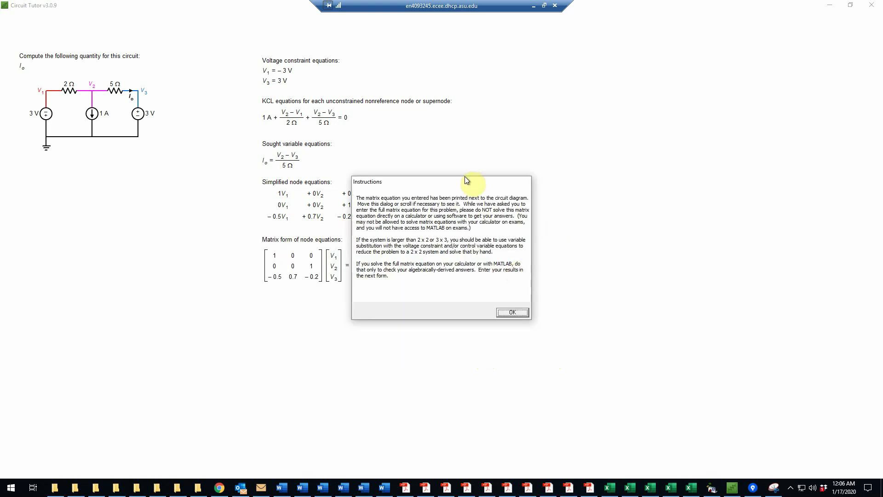
View the printed matrix equation, then open the V1–V3 answer form beside the solution PDF
drag(464, 178, 578, 161)
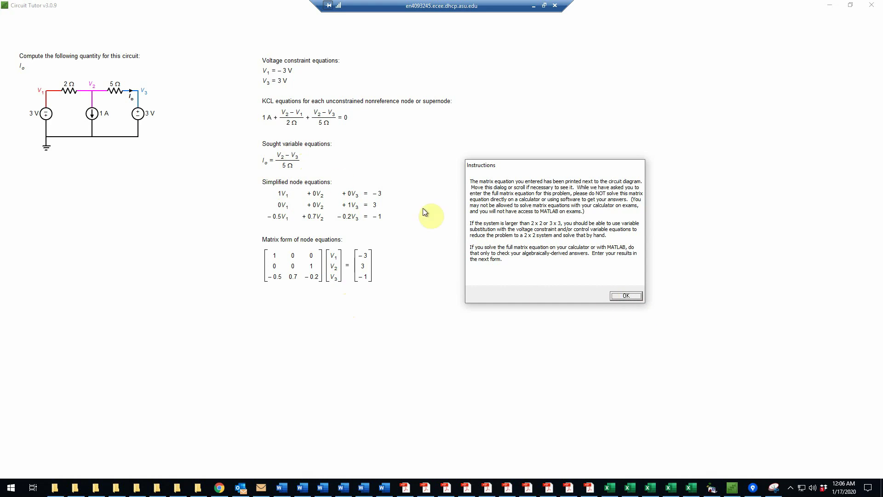
click(627, 295)
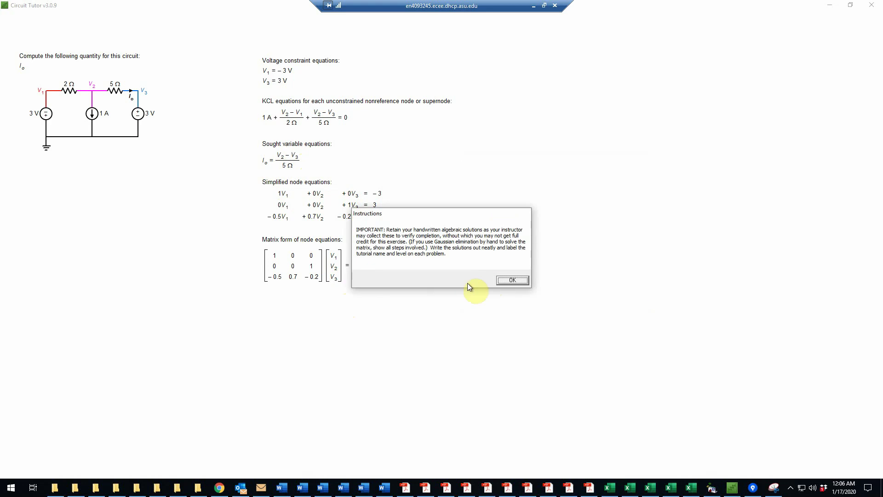
click(513, 280)
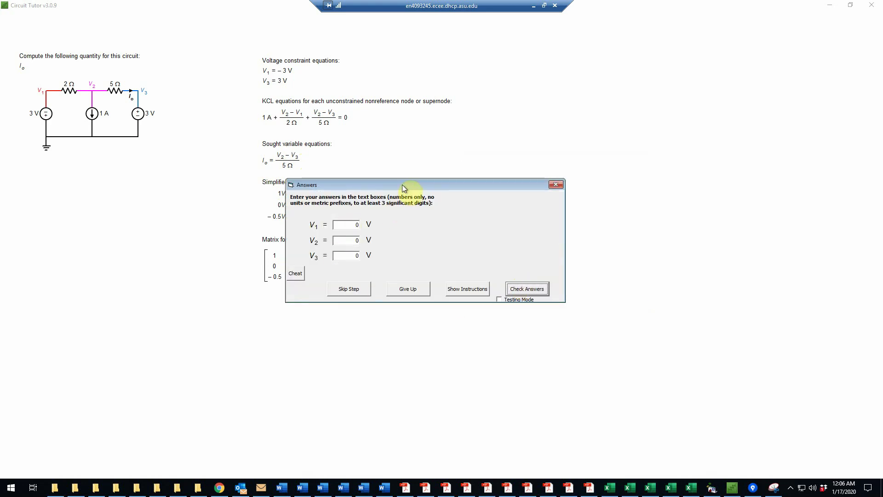
drag(405, 185, 483, 176)
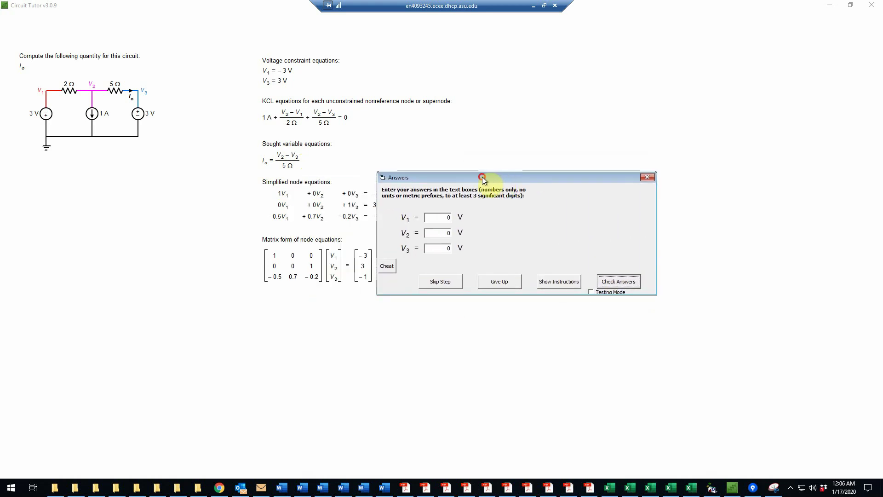
click(850, 5)
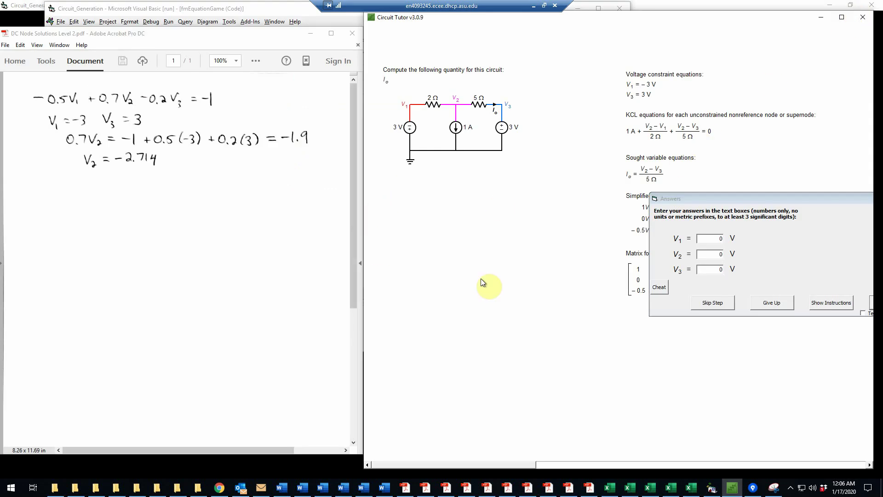
Move the answer form to the bottom centre so the node equations show beside the PDF
drag(692, 203, 484, 332)
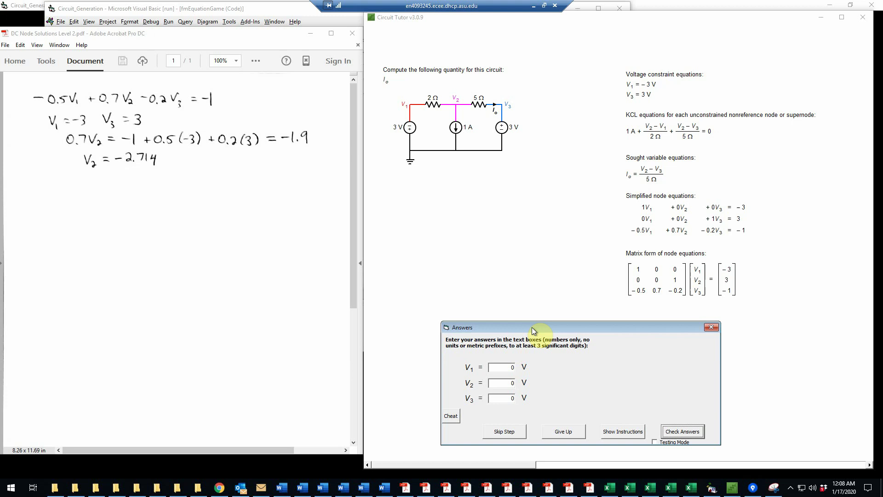
Switch the answer form to checking all node voltages first, uncovering the simplified equations
drag(533, 331, 498, 286)
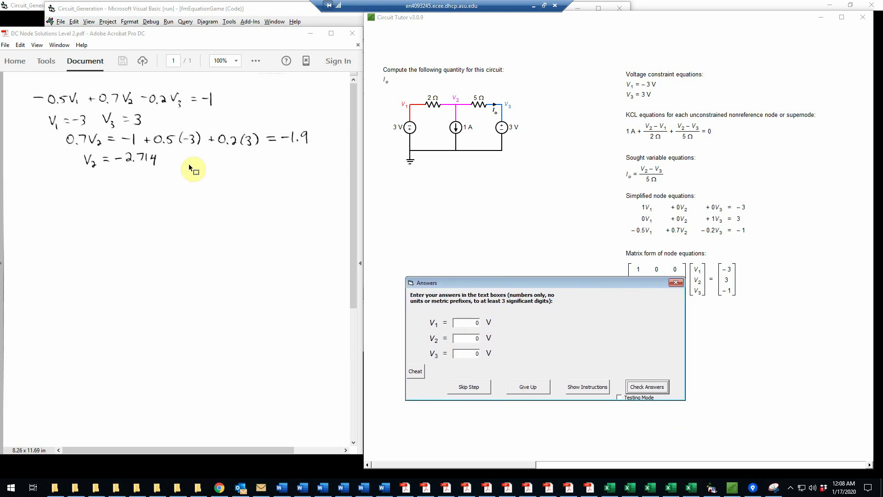
click(474, 389)
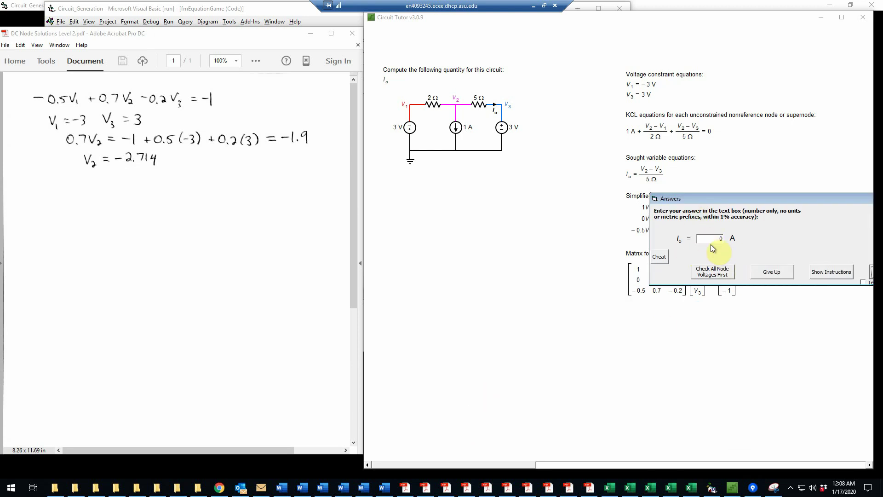
click(717, 274)
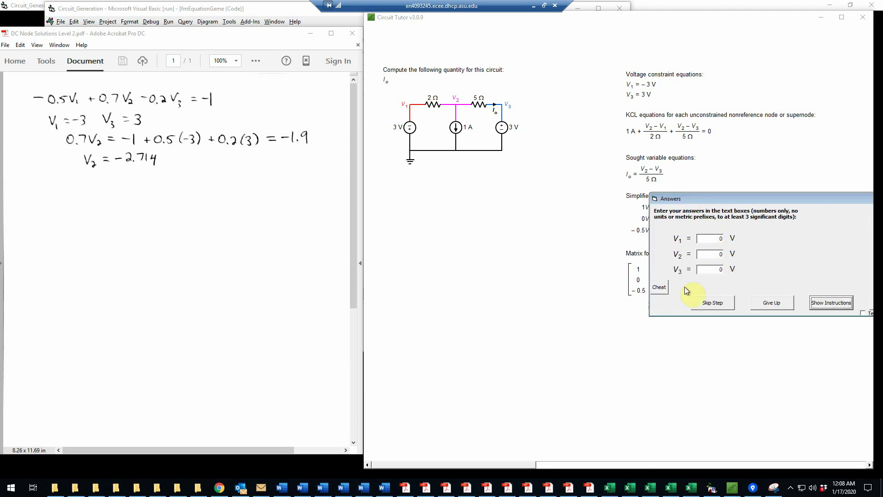
drag(744, 203, 489, 246)
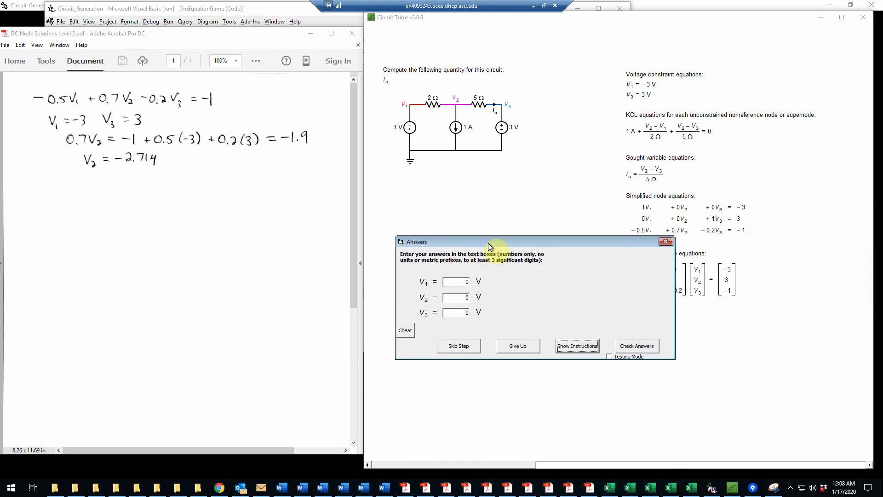
Submit V1 = −3, V2 = −2.714 and V3 = 3 V for checking, then maximize the window
click(464, 282)
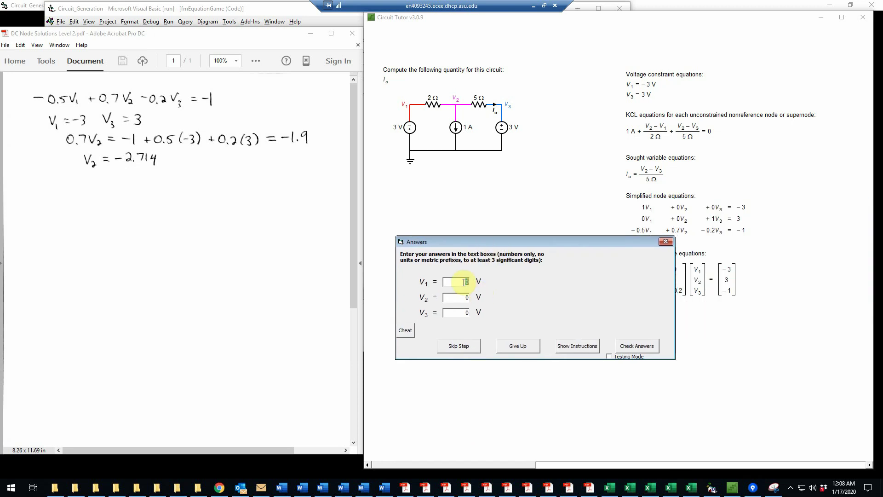
text(-3)
click(467, 298)
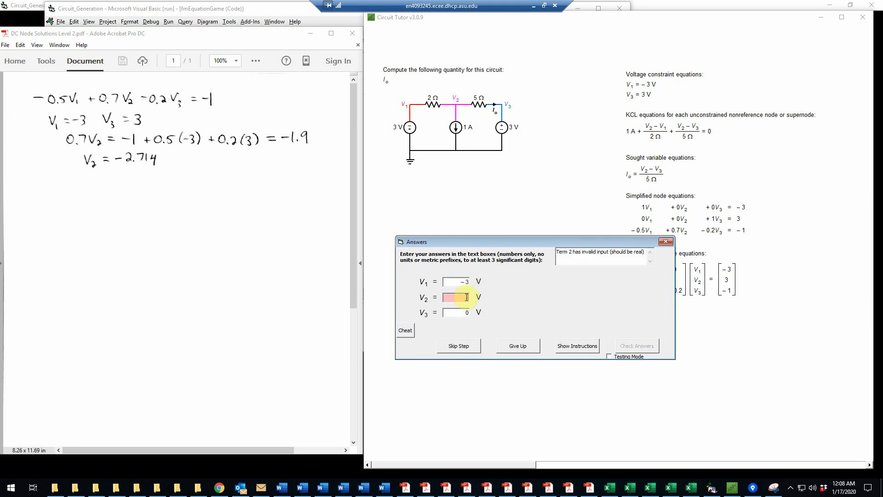
text(-2.714)
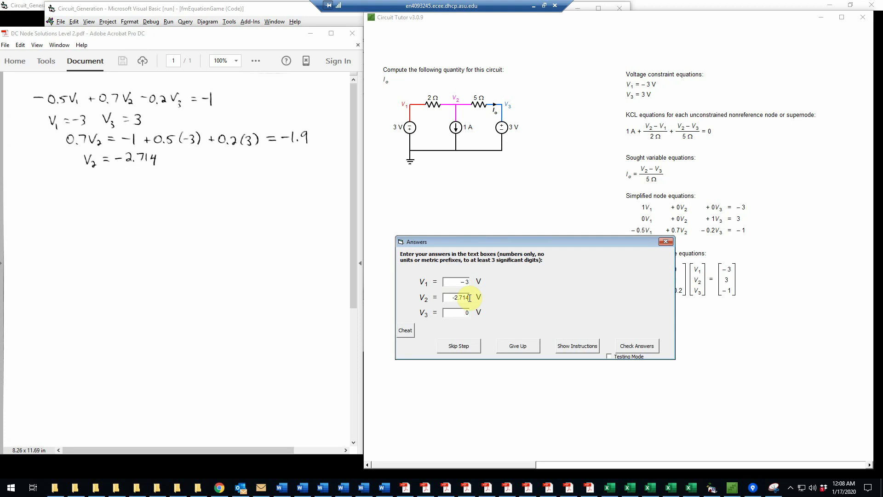
click(465, 312)
text(3)
click(639, 350)
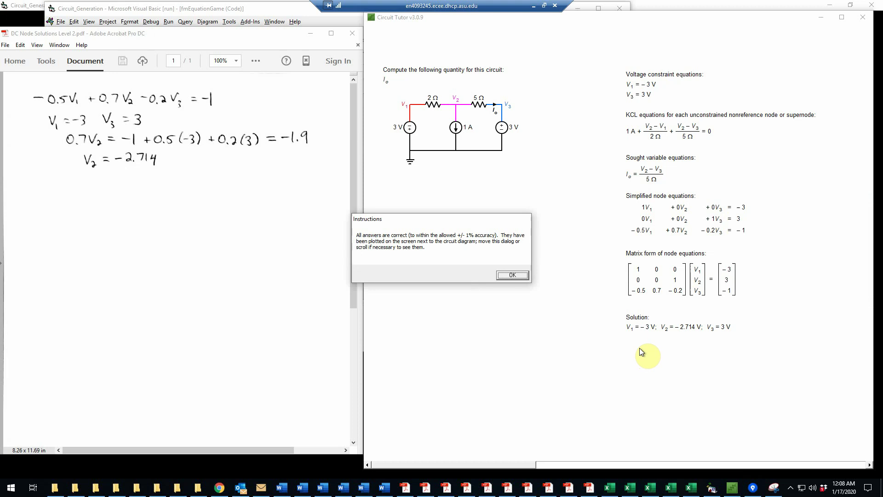
click(842, 17)
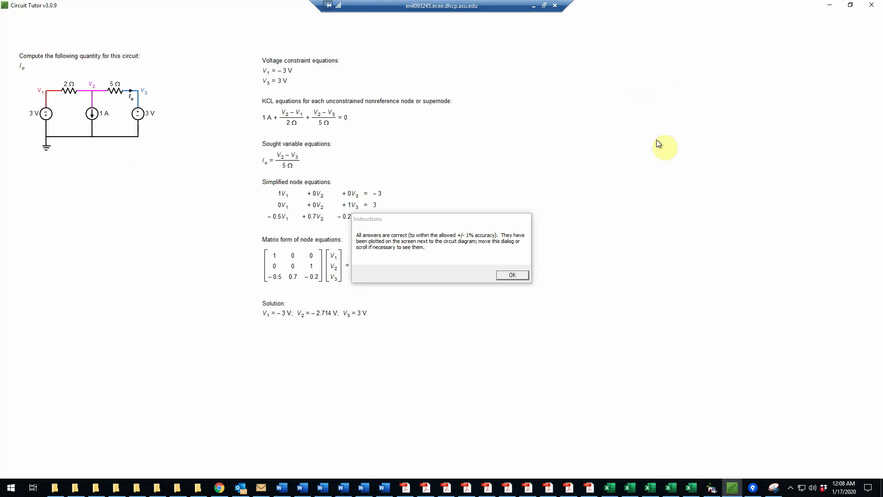
Dismiss the correct-answer notices and submit Io = −1.143 A for checking
click(515, 275)
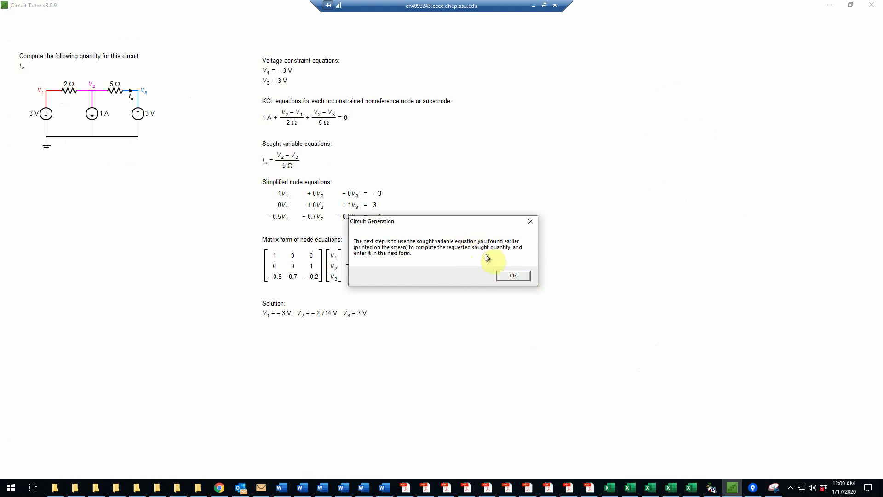
click(521, 276)
drag(393, 182, 559, 158)
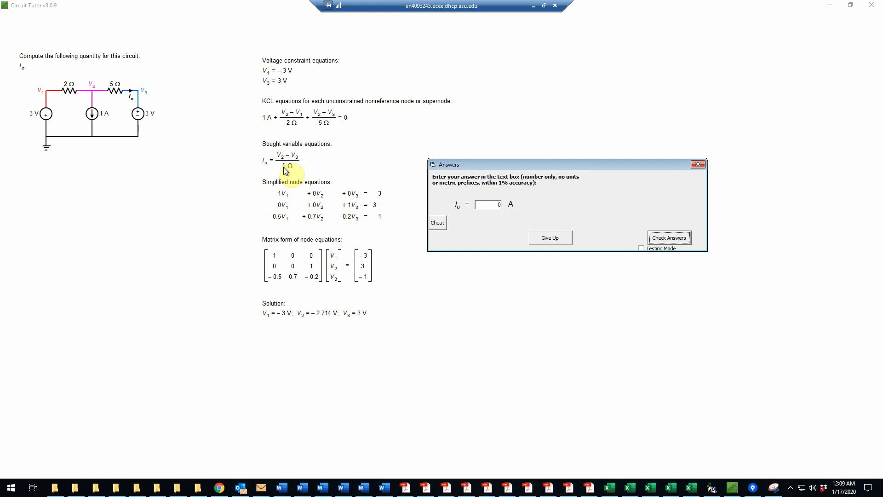
click(437, 223)
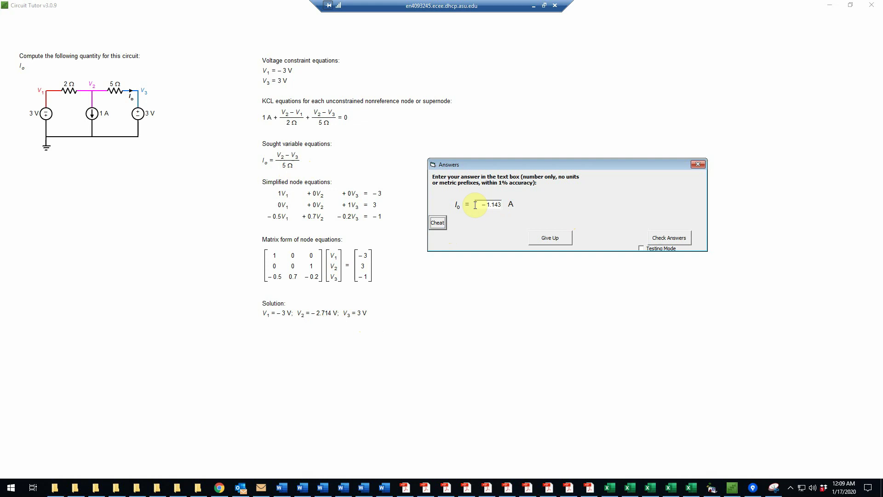
click(671, 239)
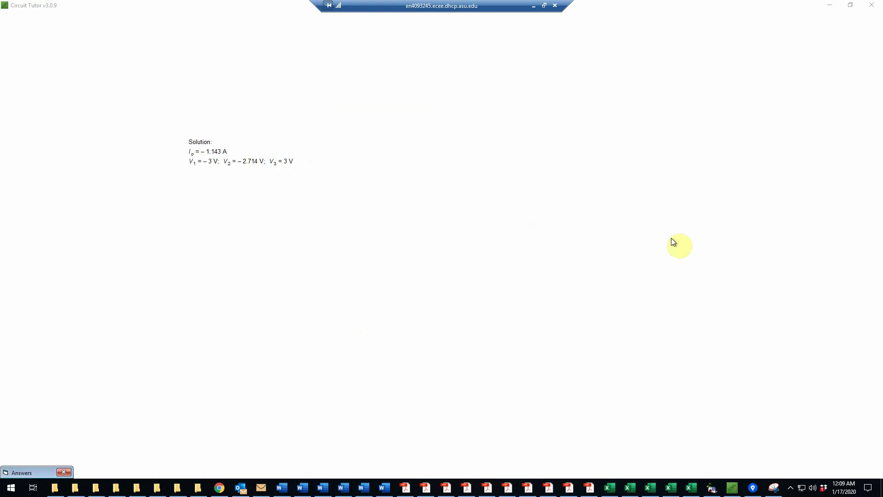